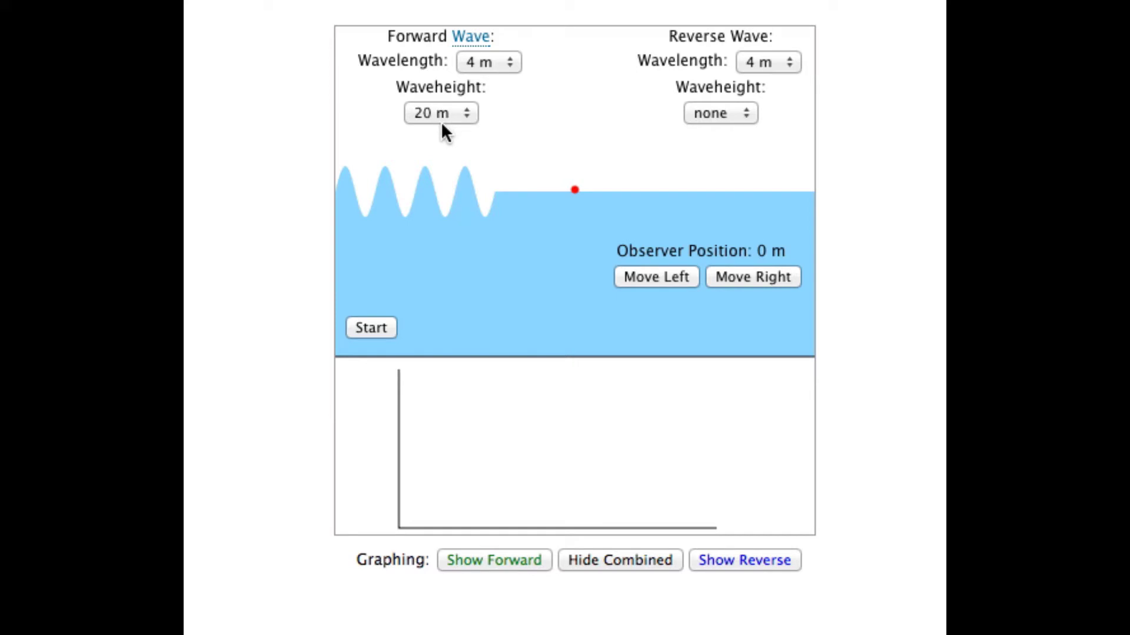
- Review the reverse height and wavelength options, keeping the forward wavelength at 4 m
left_click(723, 115)
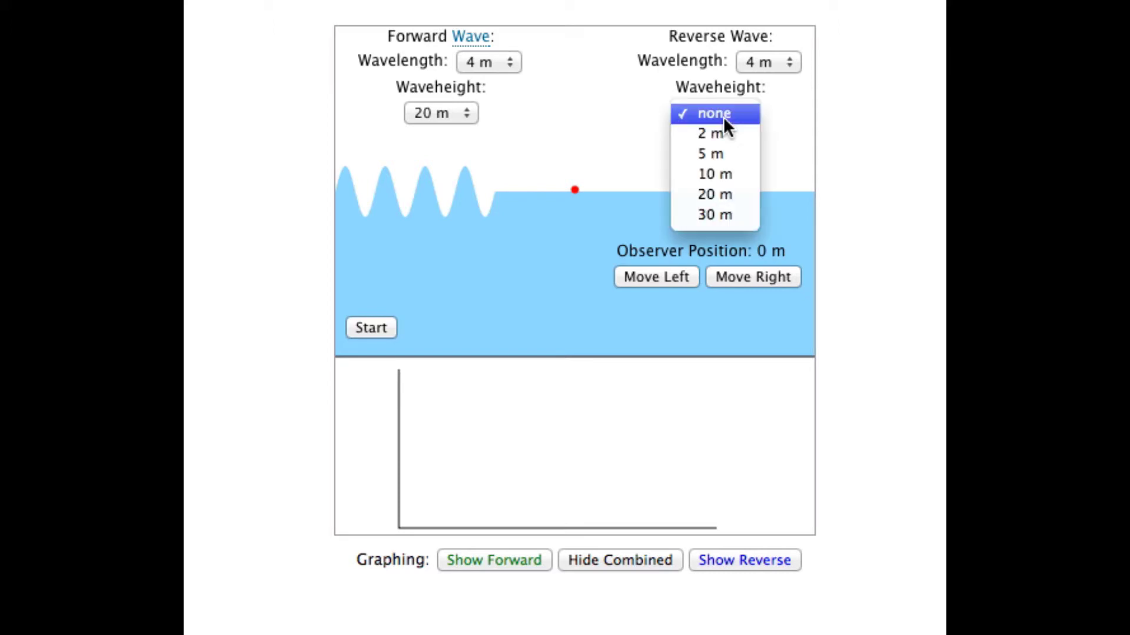
left_click(761, 62)
left_click(762, 63)
left_click(481, 60)
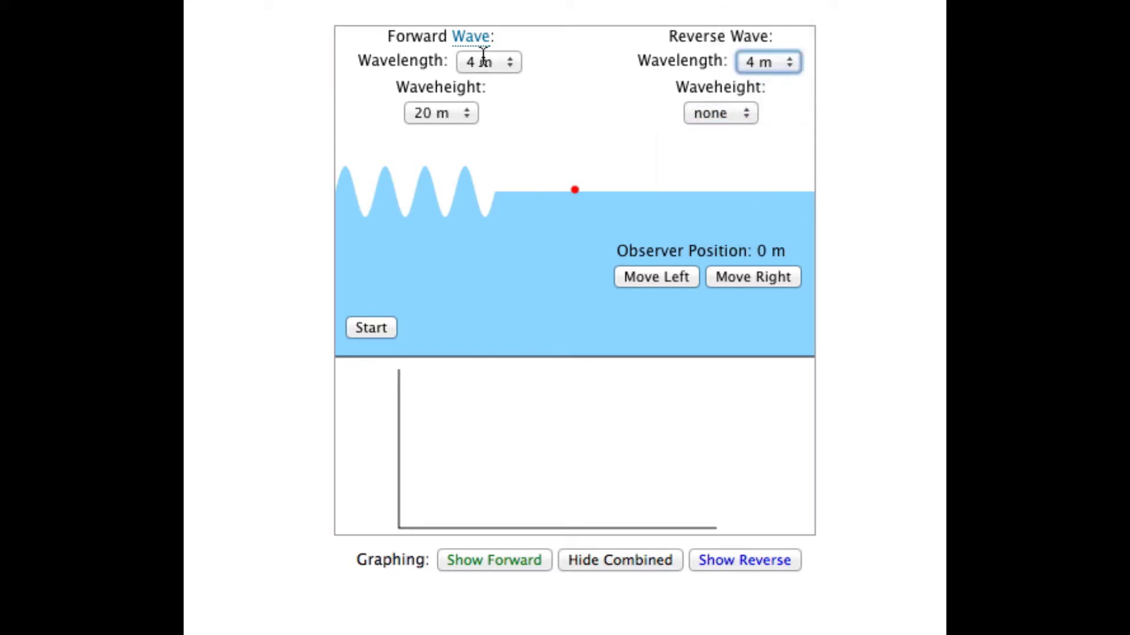
left_click(481, 59)
left_click(445, 182)
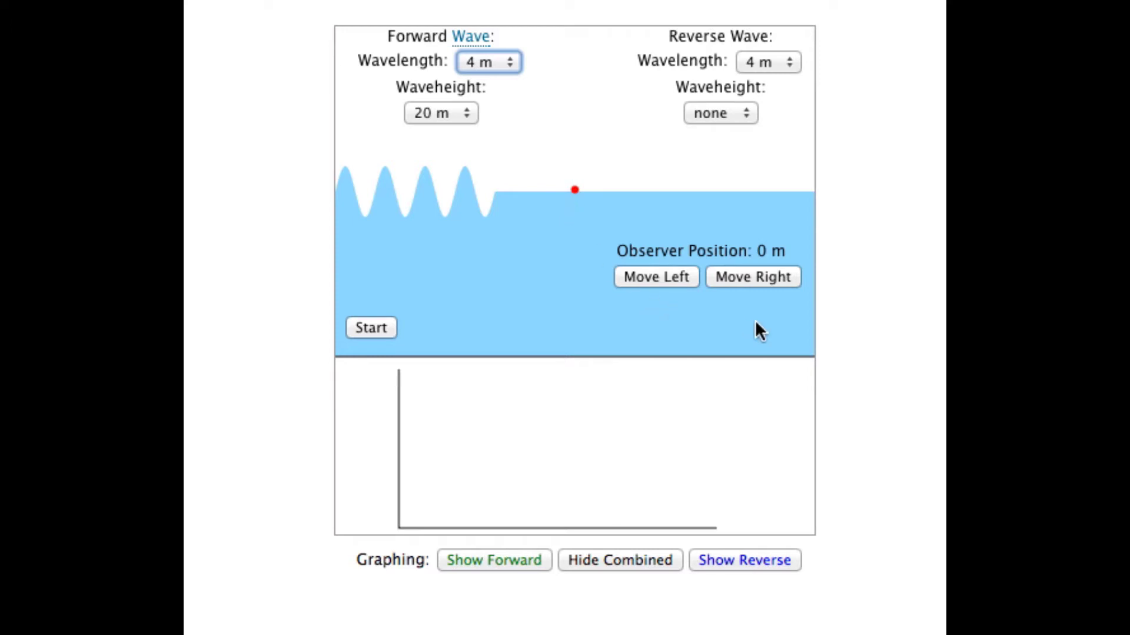
- Shift the observer between -1 m and 1 m, finally returning it to 0 m
left_click(679, 276)
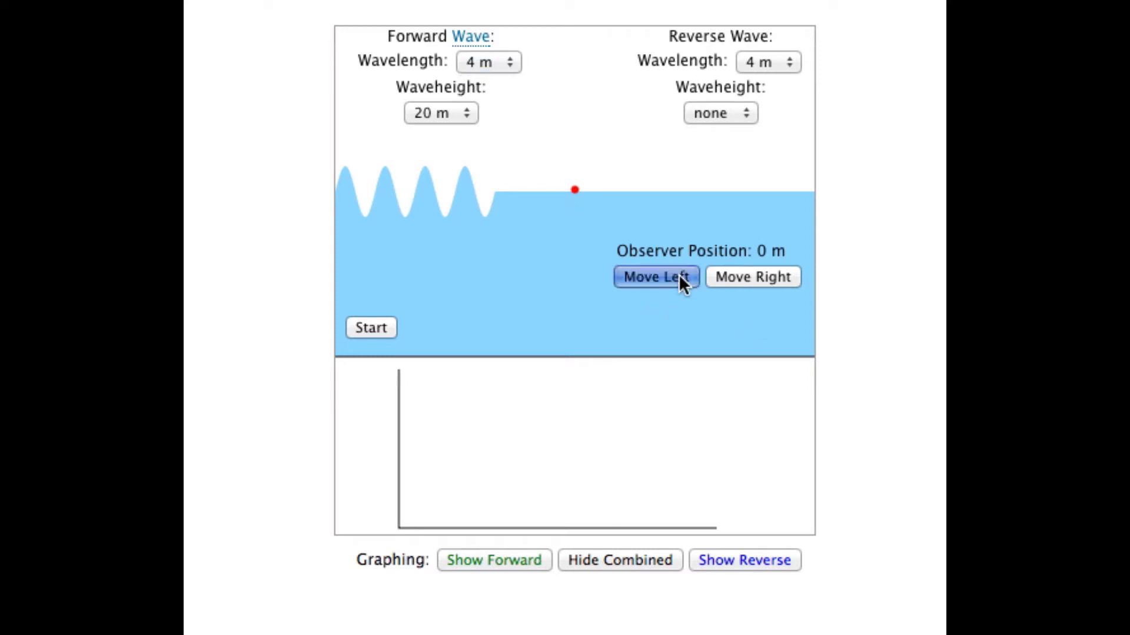
left_click(735, 269)
left_click(758, 275)
left_click(757, 276)
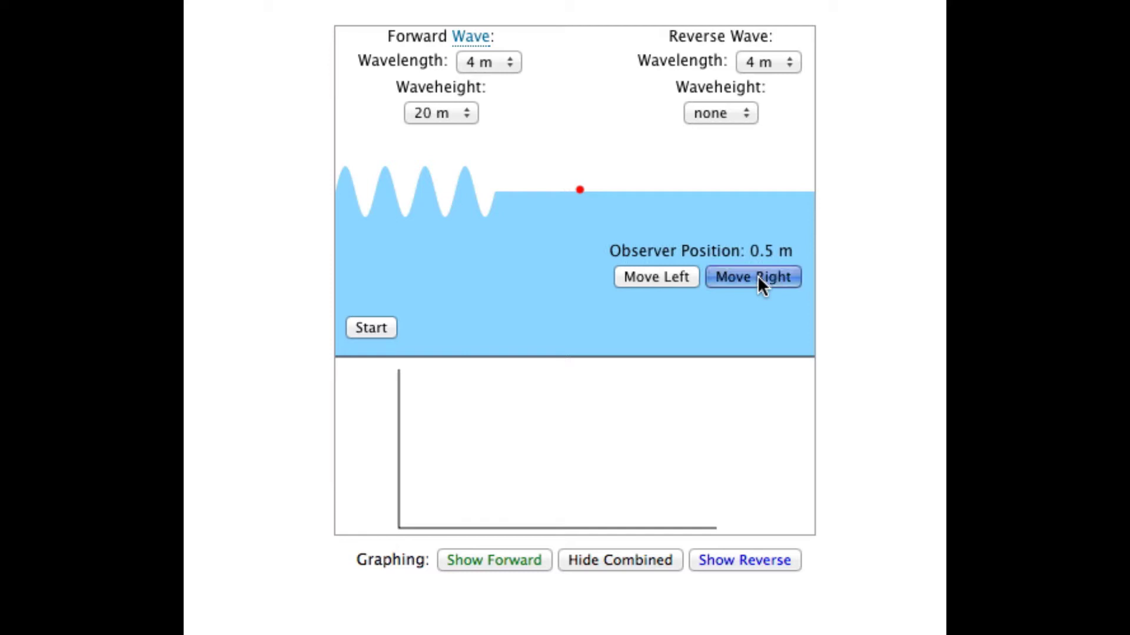
left_click(758, 275)
left_click(659, 277)
left_click(658, 277)
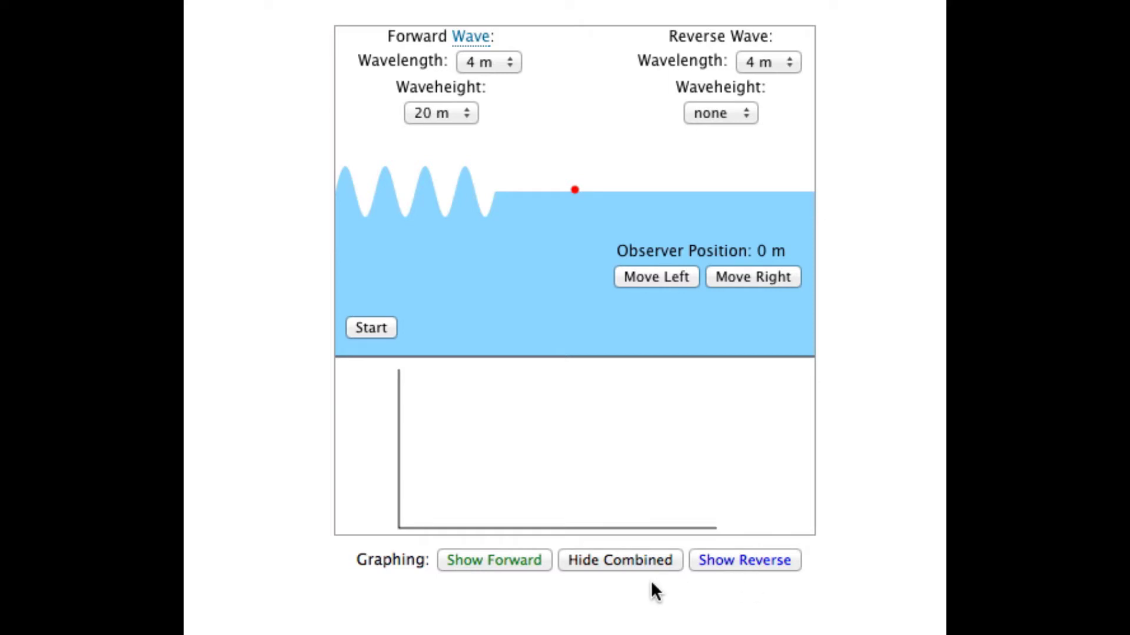
- Run the simulation and graph the forward trace with the combined trace hidden
left_click(370, 327)
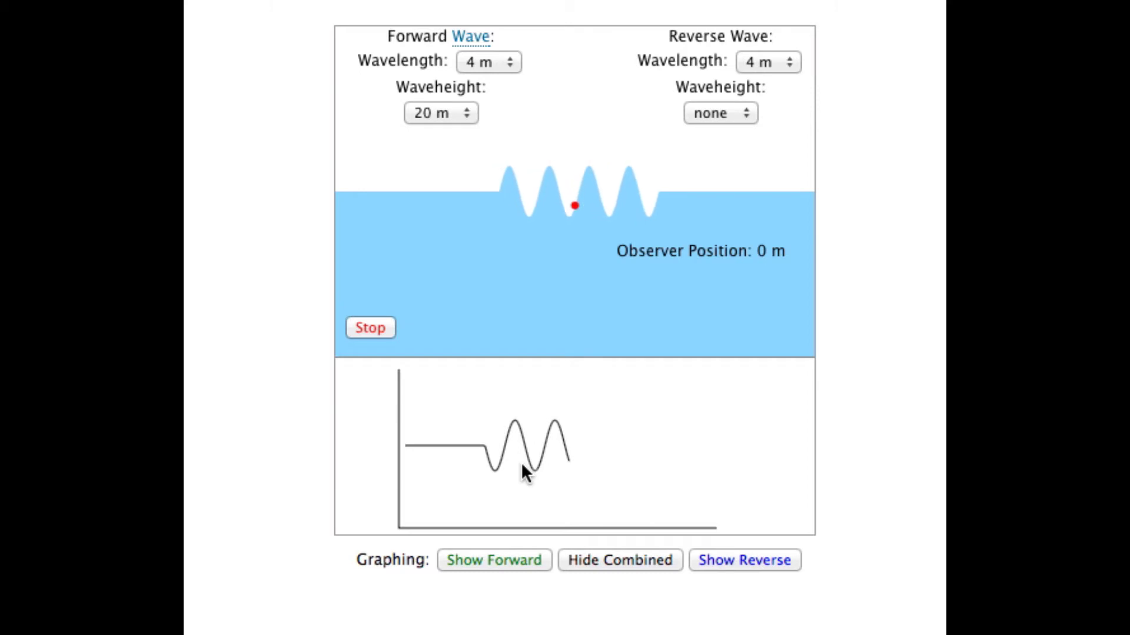
left_click(506, 558)
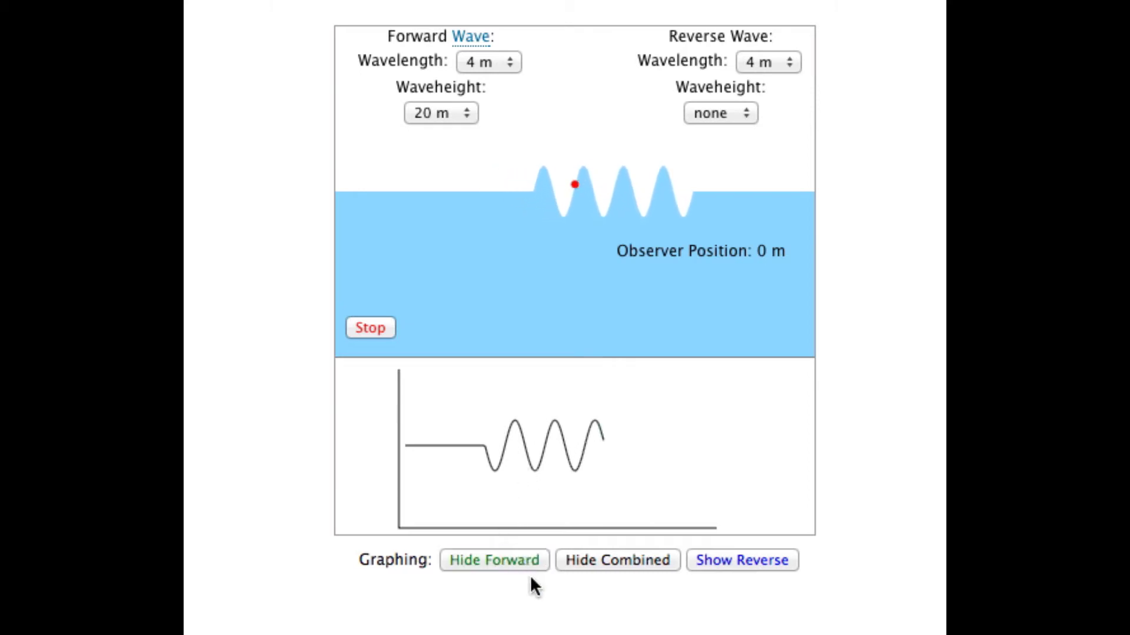
left_click(606, 561)
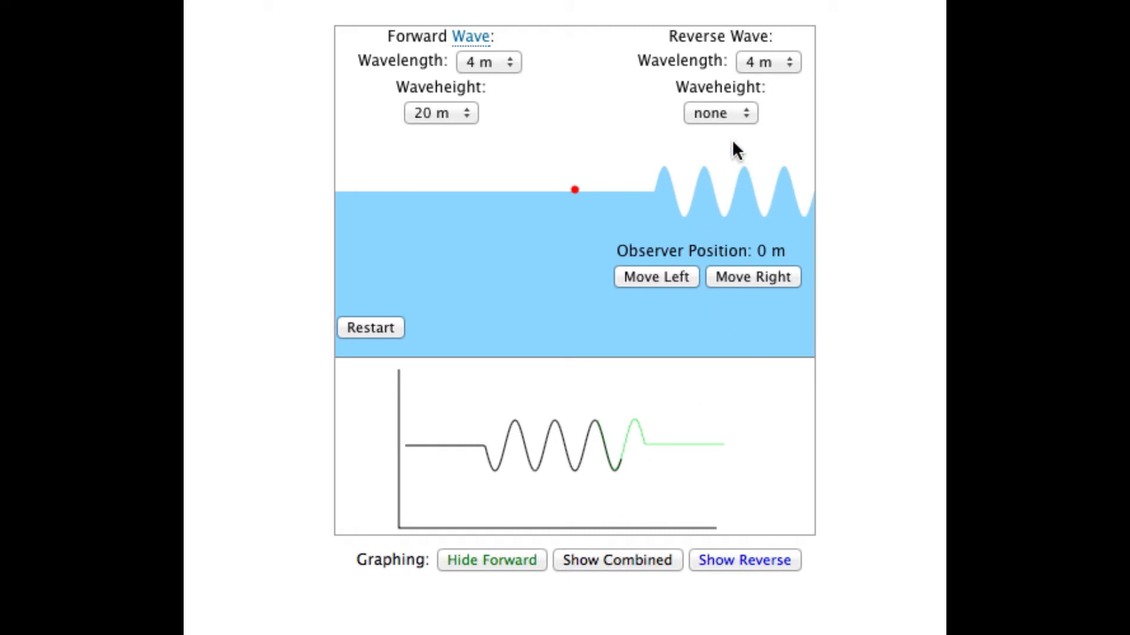
- Set the reverse wave height to 20 m, graph the reverse trace, and restart the simulation
left_click(730, 113)
left_click(727, 193)
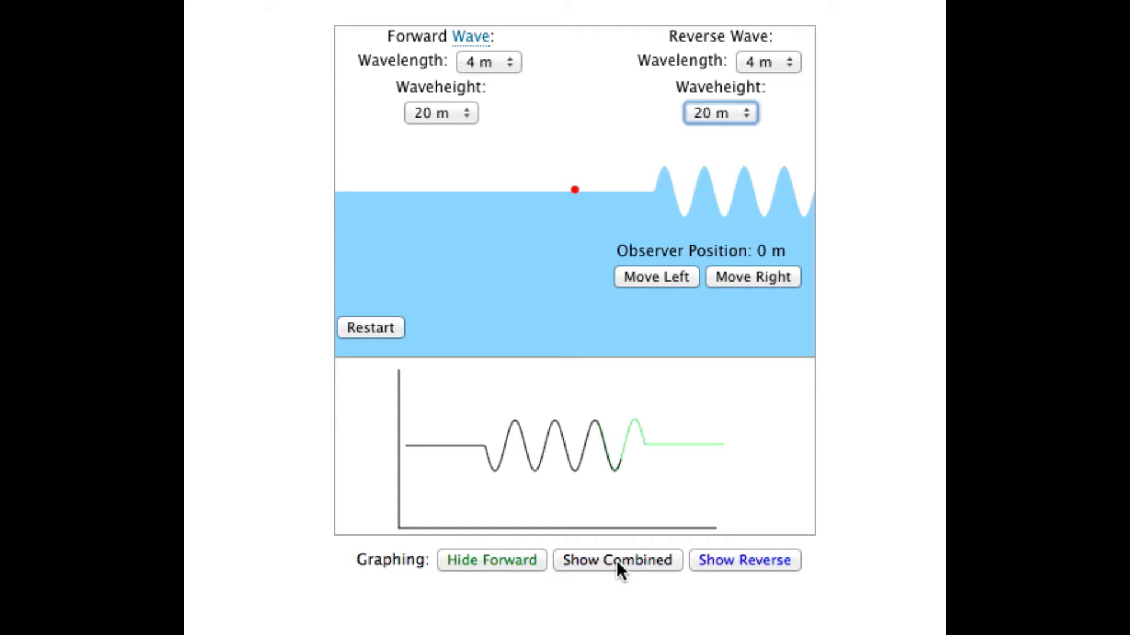
left_click(481, 561)
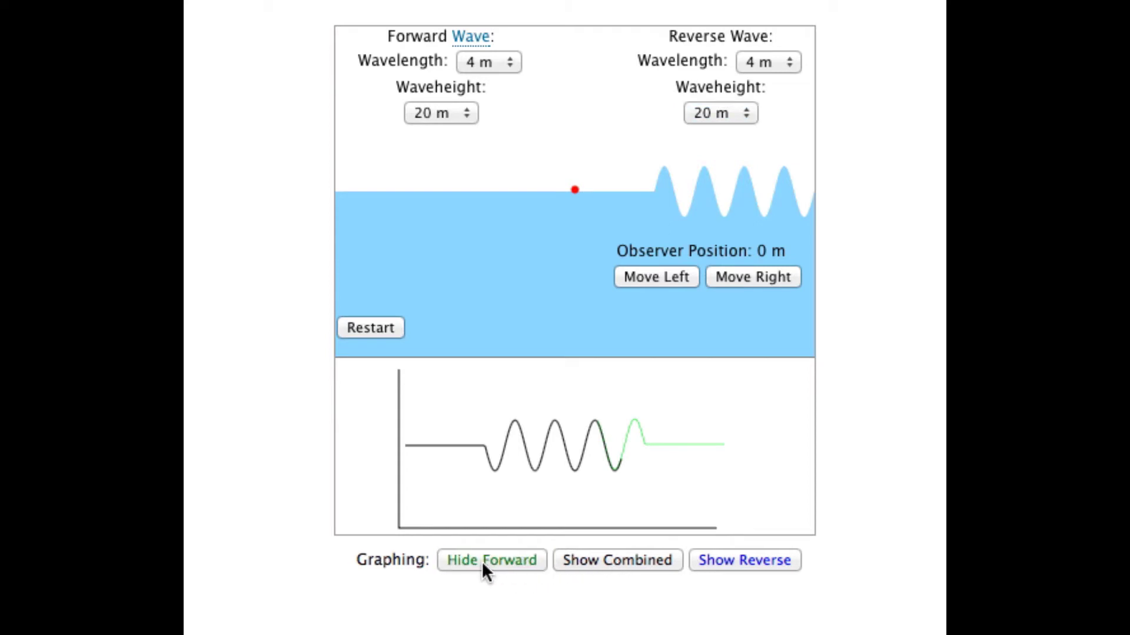
left_click(734, 560)
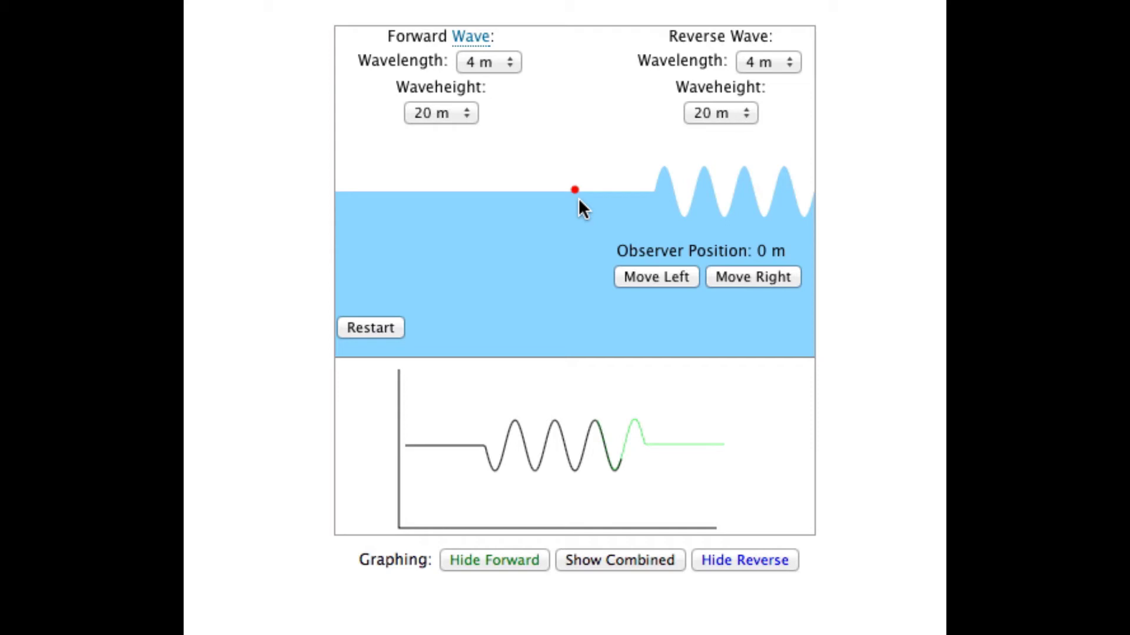
left_click(382, 328)
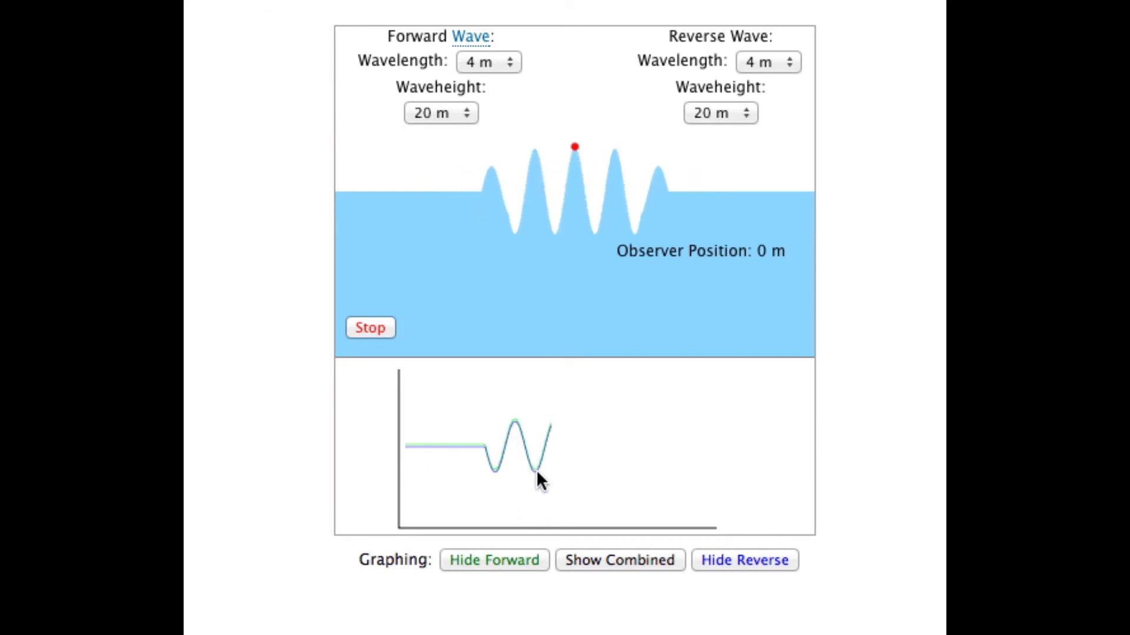
- Add the combined trace to the graph and rerun the simulation to completion
left_click(623, 557)
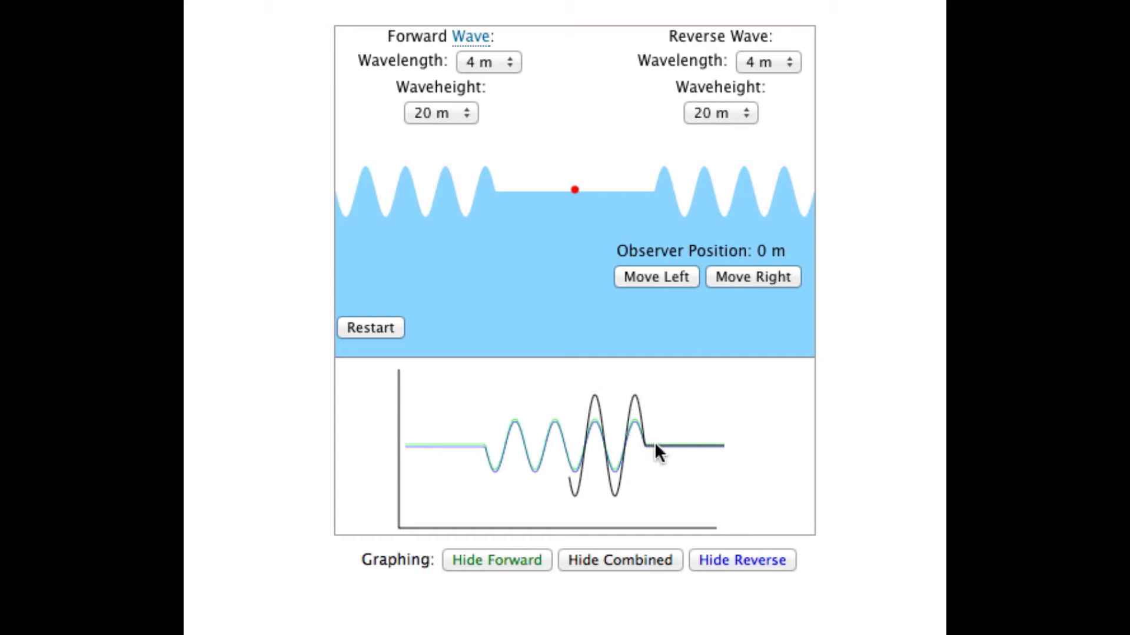
left_click(377, 334)
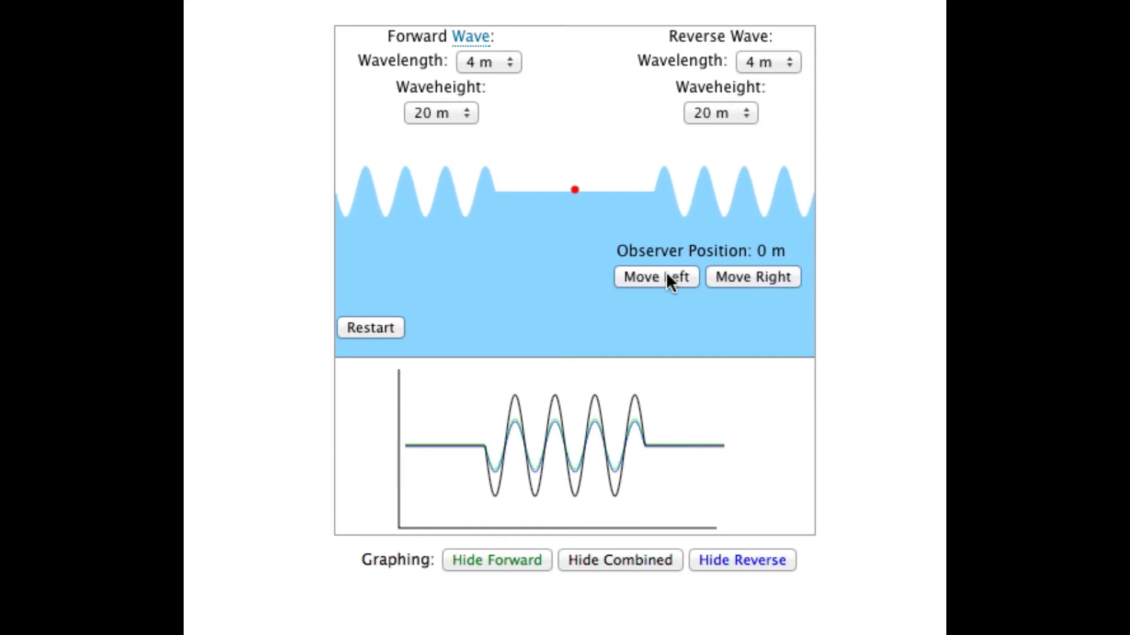
- Move the observer to -1 m, rerun, and graph the near-flat combined trace with forward and reverse
left_click(667, 276)
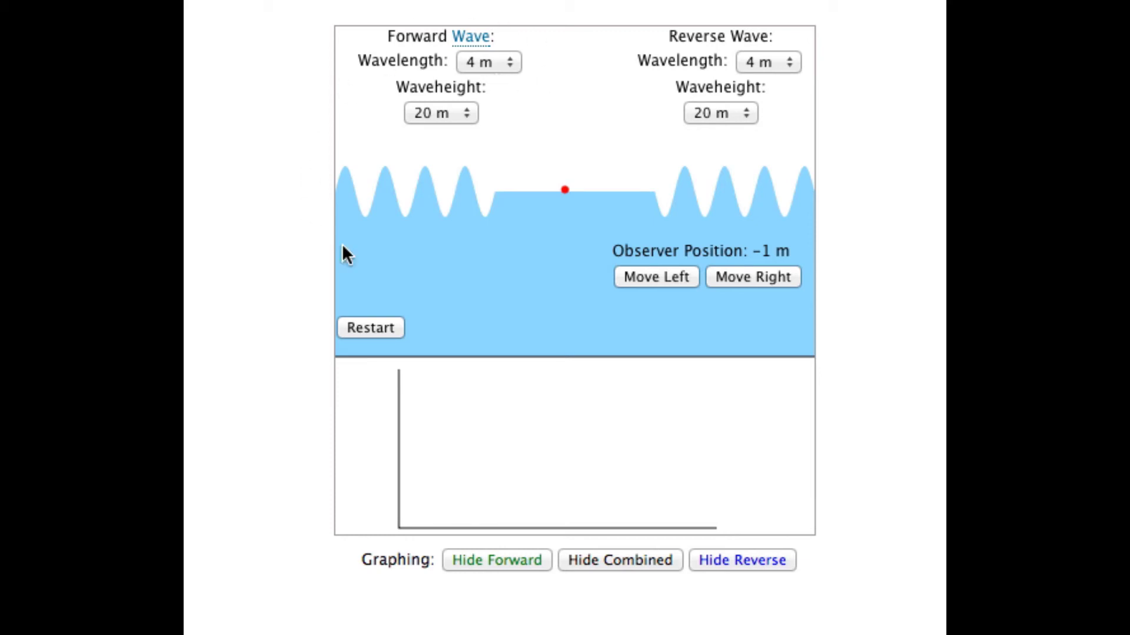
left_click(635, 562)
left_click(510, 569)
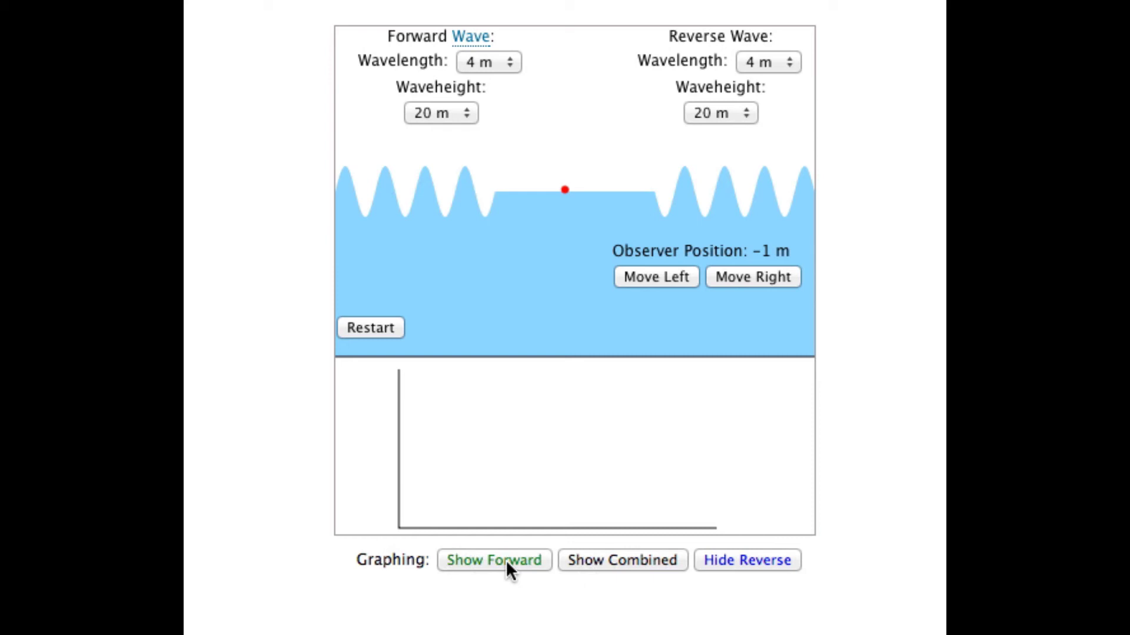
left_click(505, 562)
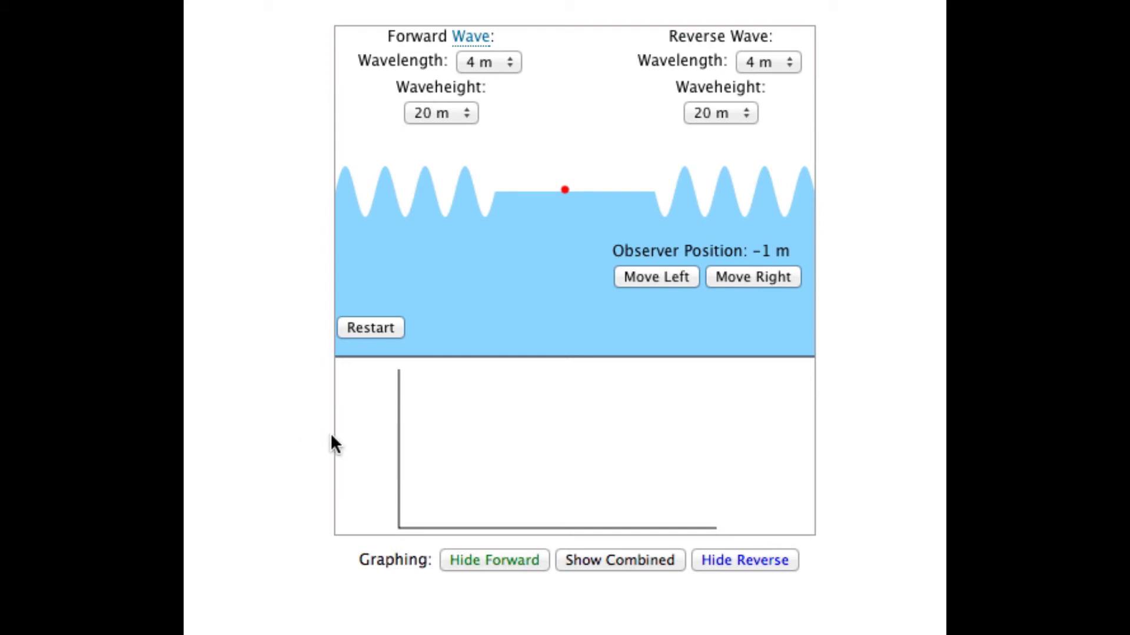
left_click(366, 329)
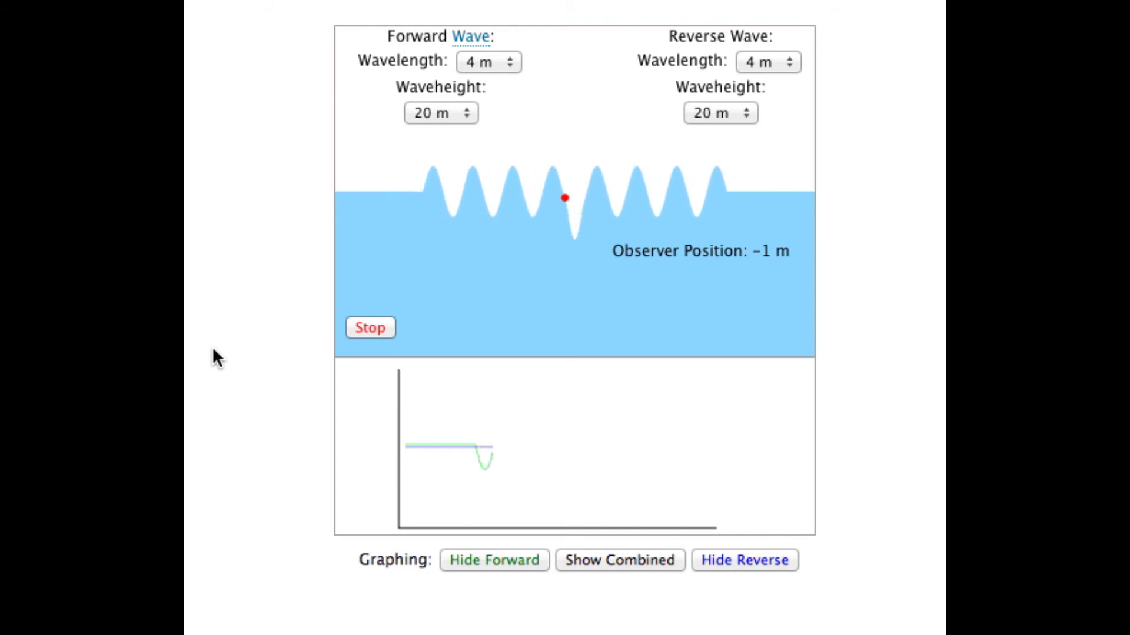
left_click(631, 557)
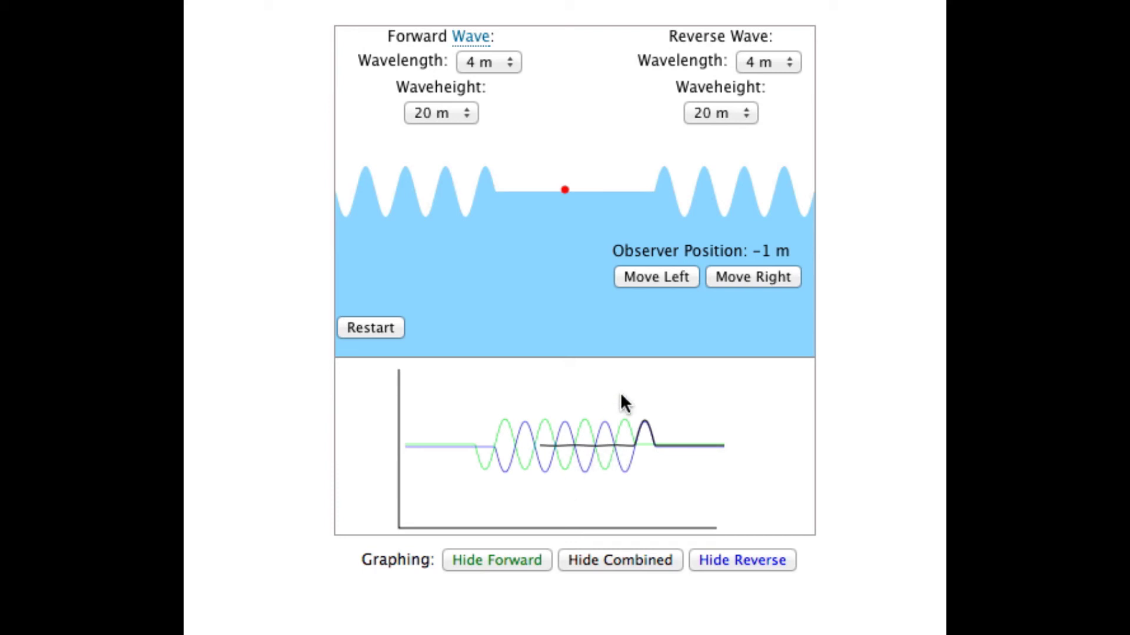
- Return the observer to 0 m and set the reverse wavelength to 2 m
left_click(741, 278)
left_click(754, 276)
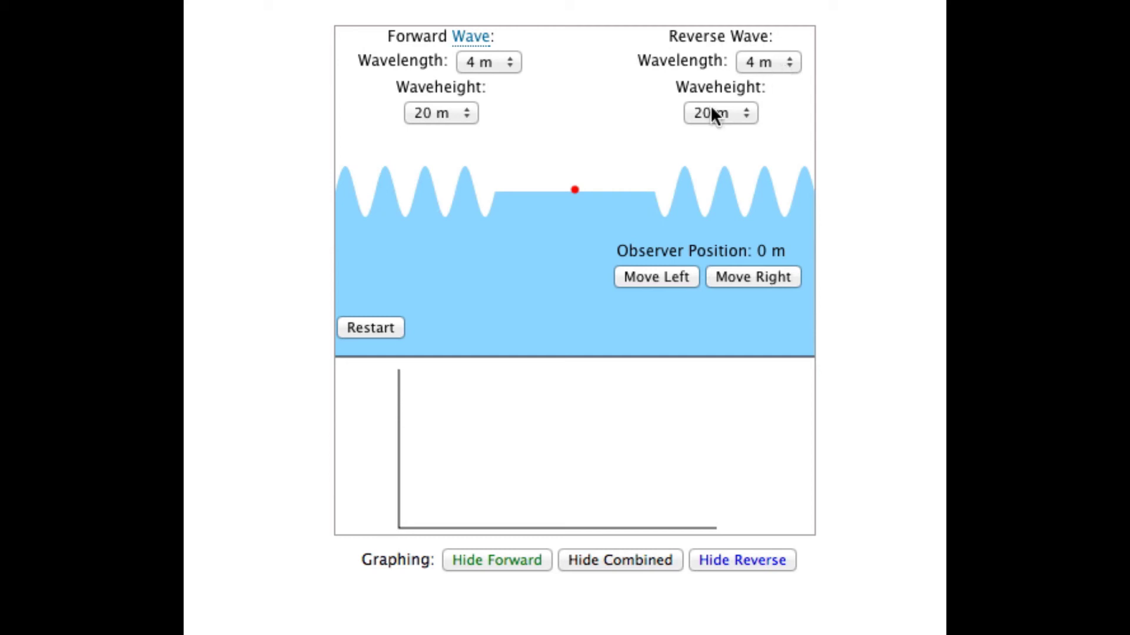
left_click(763, 63)
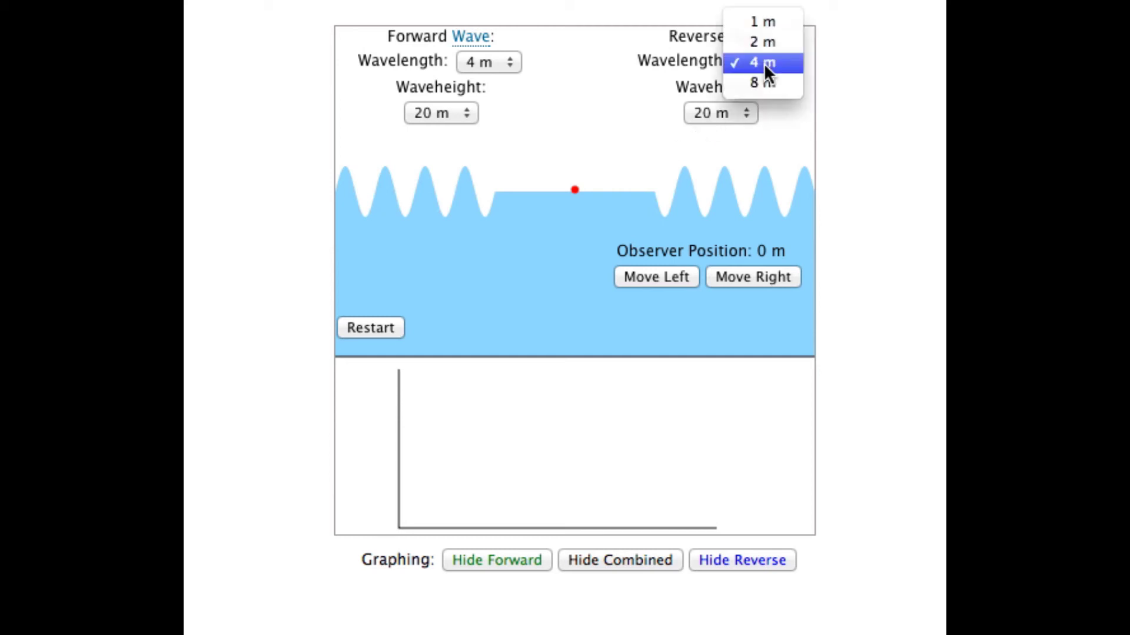
left_click(760, 43)
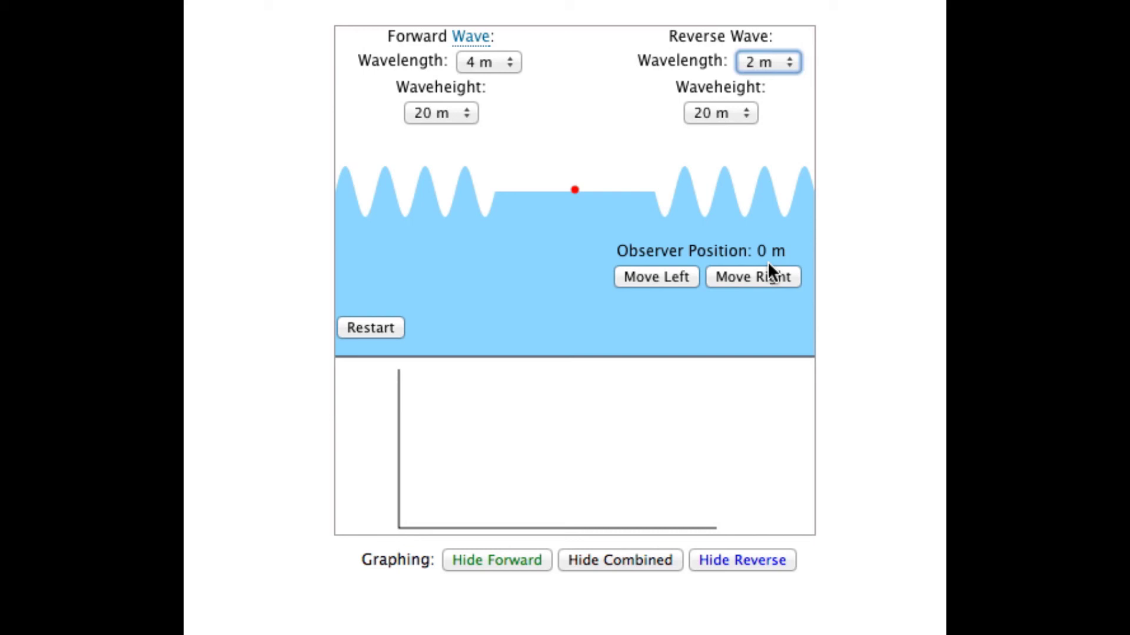
- Rerun with the 2 m reverse wave, leaving only the combined trace graphed
left_click(377, 328)
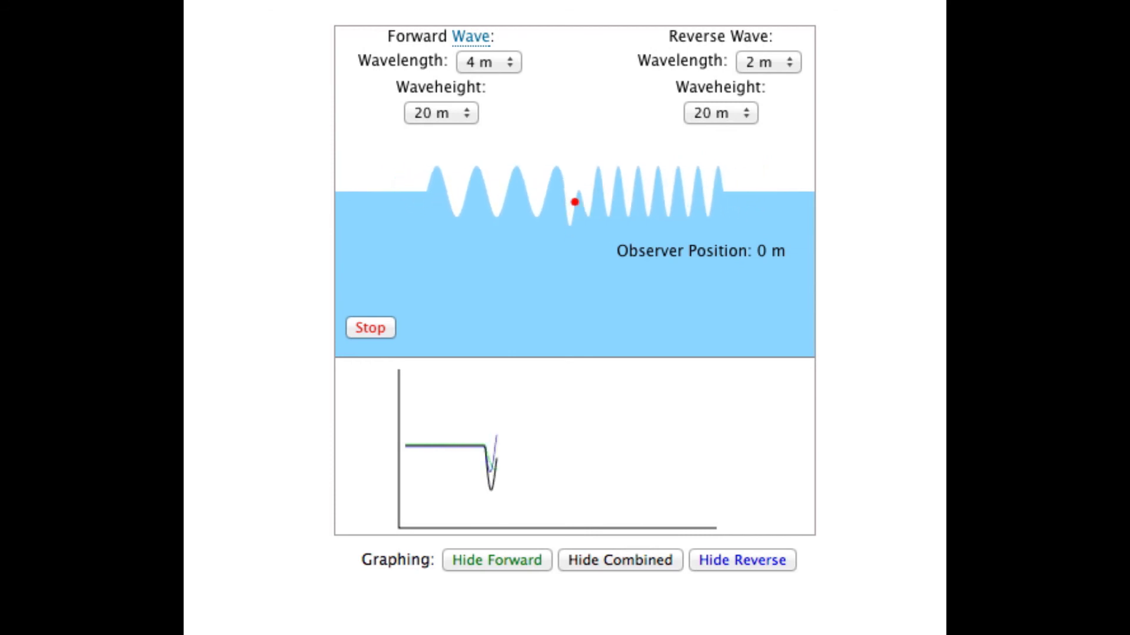
left_click(493, 564)
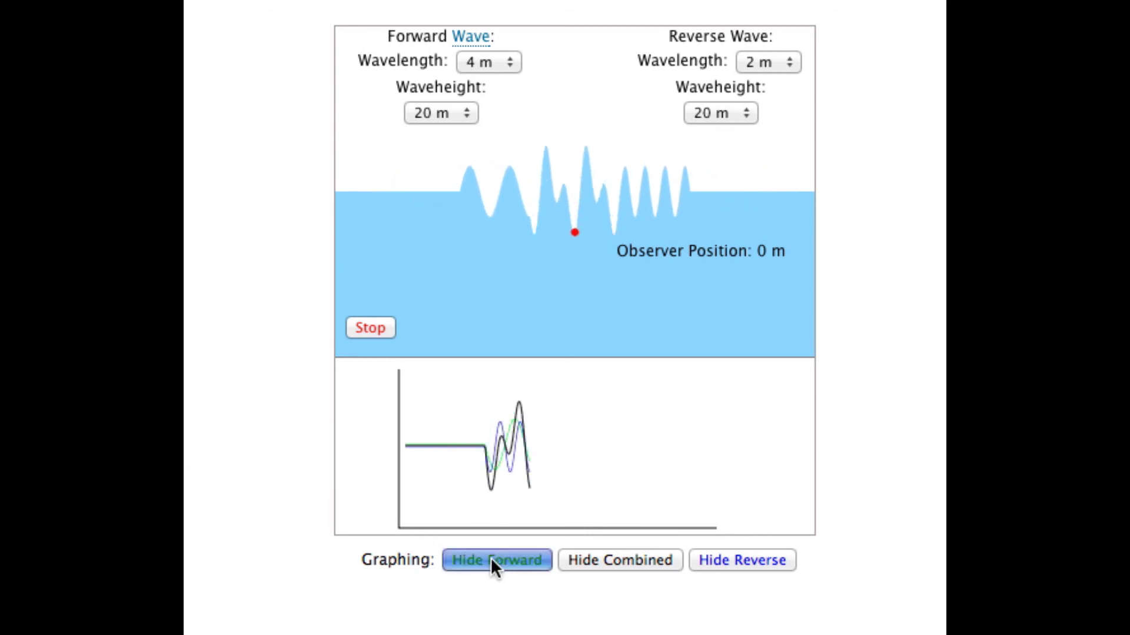
left_click(730, 561)
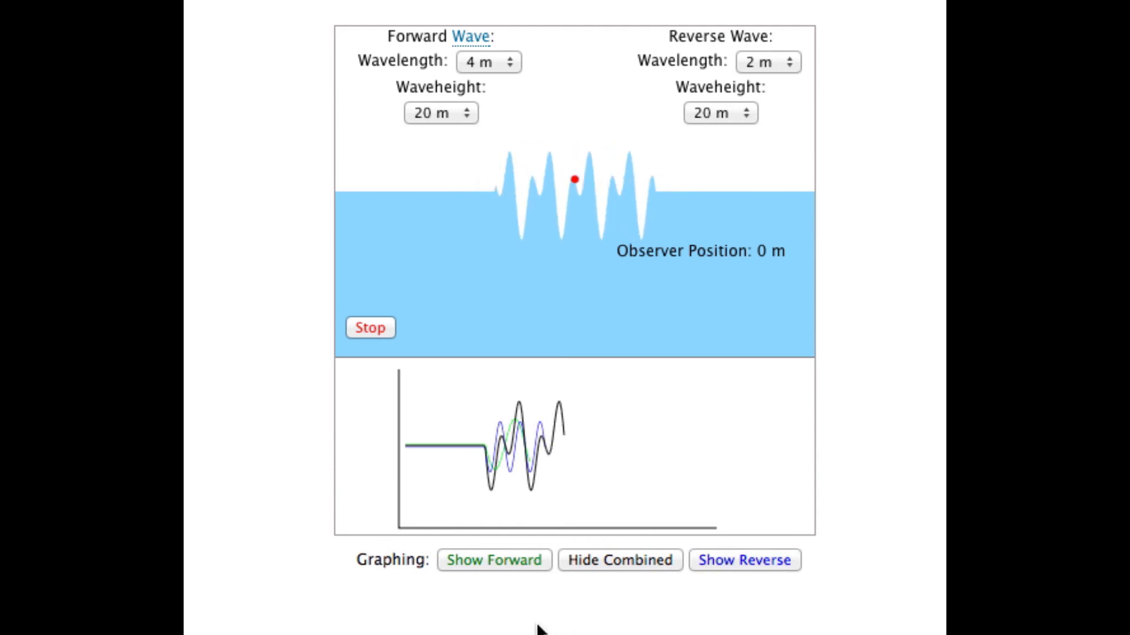